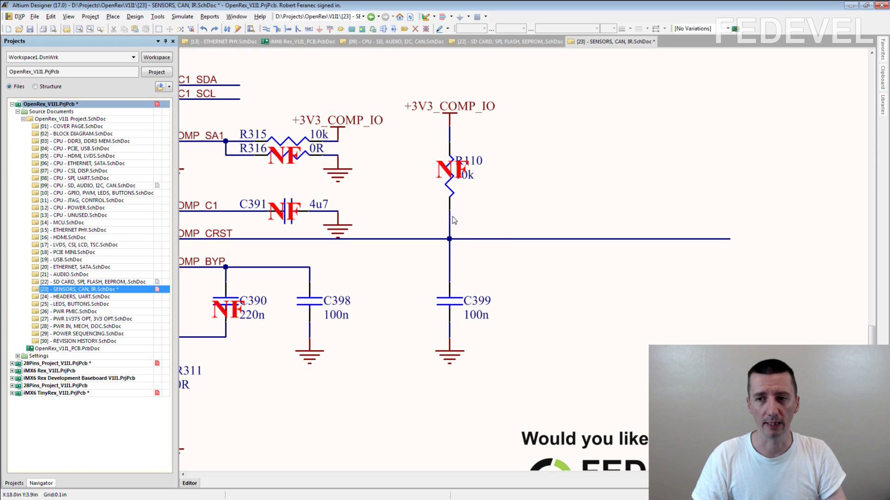
Place a manual junction dot where the R110/C399 wire crosses COMP_CRST
{"action": "left_click", "coordinate": [450, 239]}
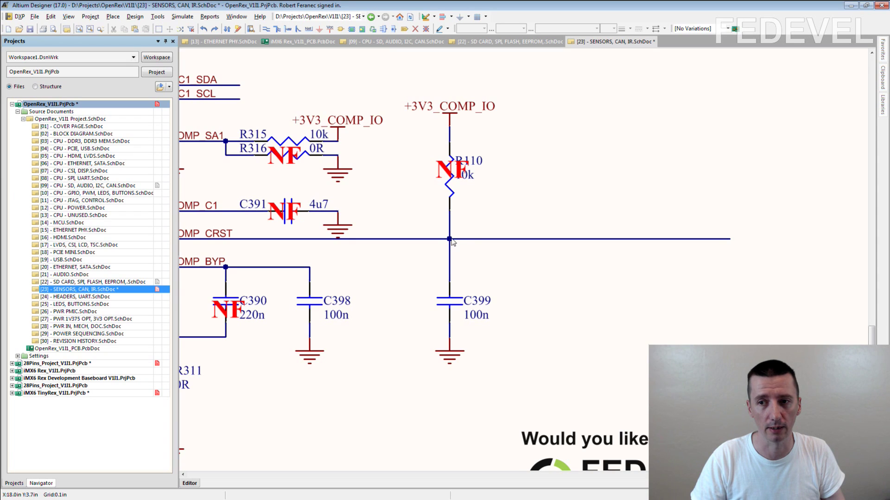
Move R110, C399, their power port and ground one grid step right, then deselect
{"action": "left_click_drag", "start_coordinate": [394, 83], "coordinate": [510, 376]}
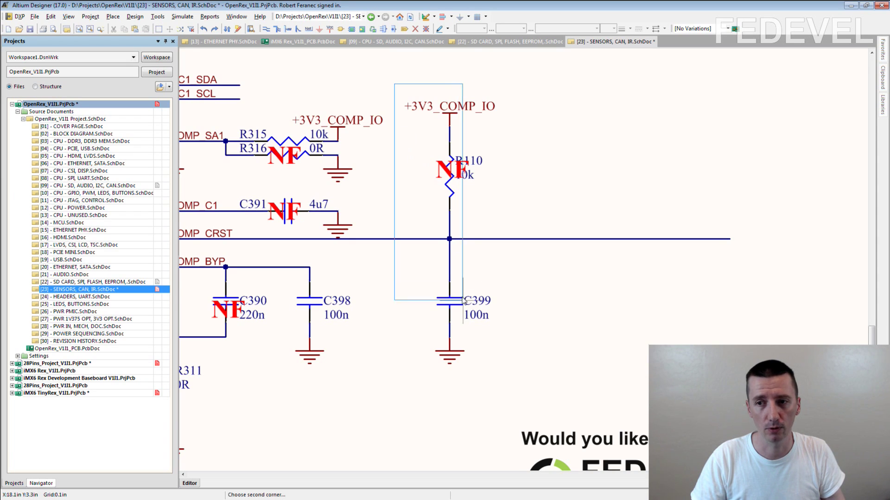
{"action": "left_click", "coordinate": [510, 376]}
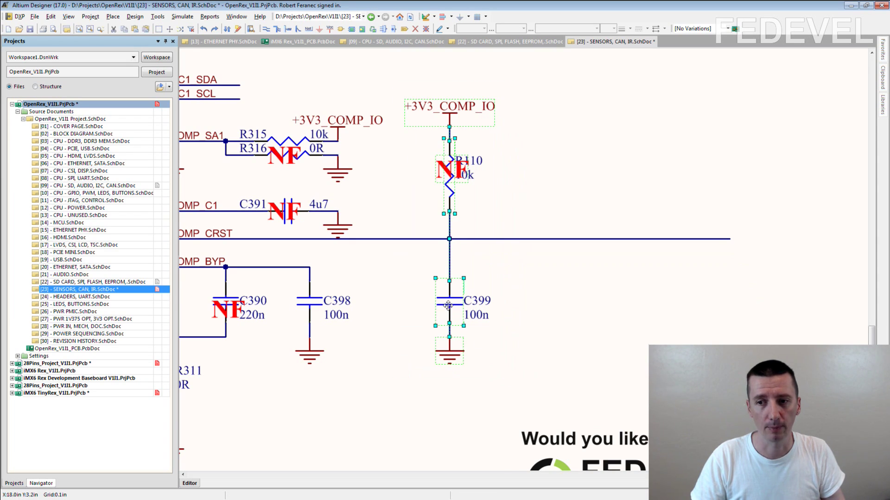
{"action": "left_click_drag", "start_coordinate": [447, 302], "coordinate": [462, 287]}
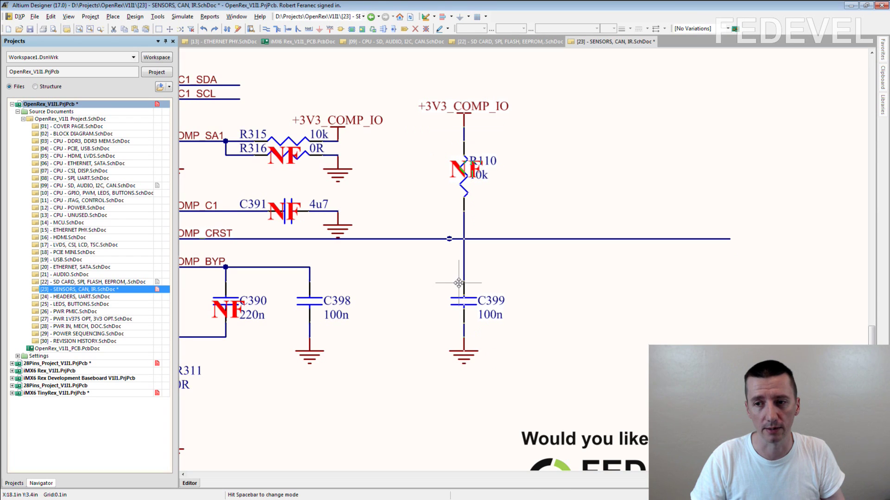
{"action": "left_click", "coordinate": [462, 286]}
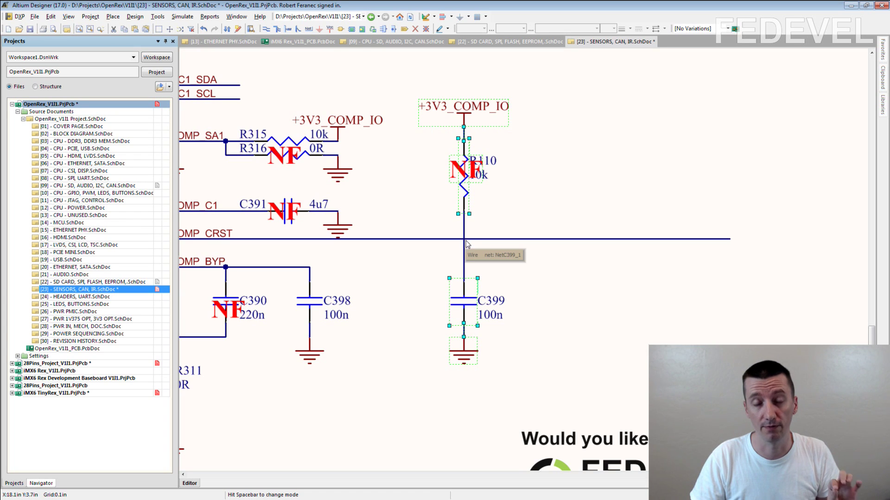
{"action": "left_click", "coordinate": [408, 262]}
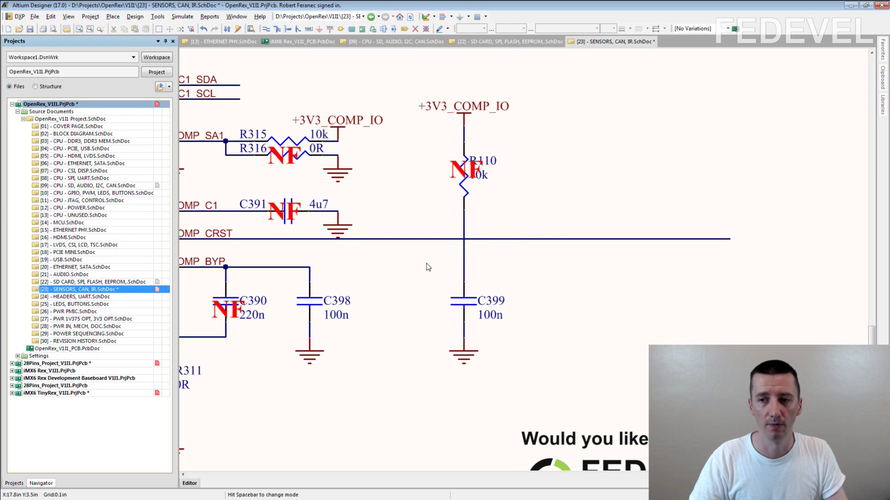
Shift C399 and its ground left and delete the old vertical connecting wire
{"action": "left_click_drag", "start_coordinate": [426, 265], "coordinate": [577, 418]}
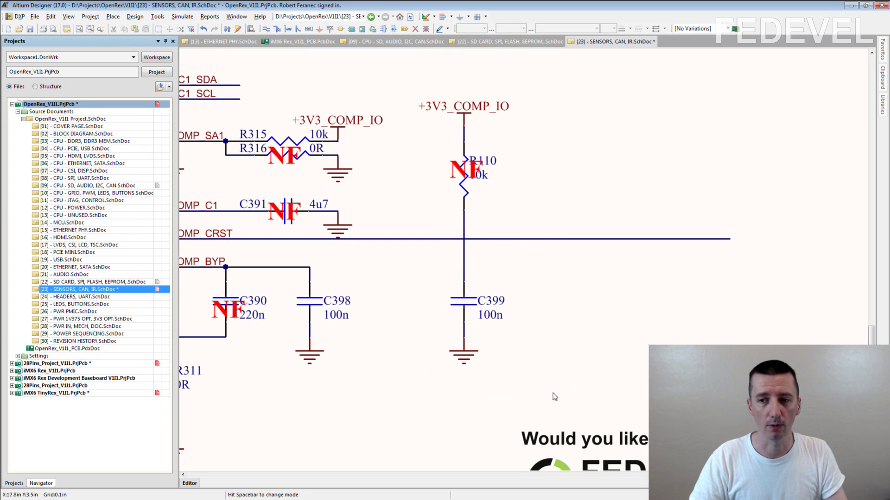
{"action": "key", "text": "Delete"}
{"action": "left_click", "coordinate": [463, 278]}
{"action": "key", "text": "Delete"}
{"action": "key", "text": "ctrl+z"}
{"action": "key", "text": "ctrl+z"}
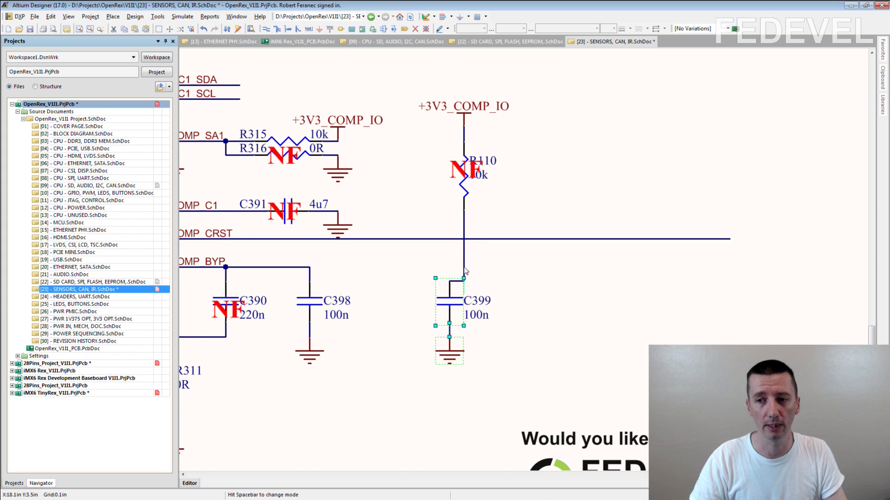
{"action": "left_click", "coordinate": [464, 272]}
{"action": "key", "text": "Delete"}
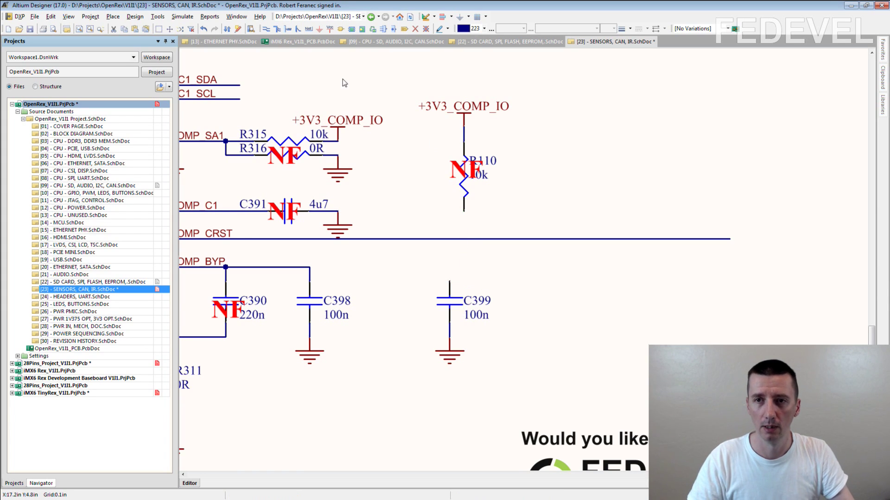
Wire C399 and R110 separately to COMP_CRST as offset T-junctions
{"action": "key", "text": "p"}
{"action": "key", "text": "w"}
{"action": "left_click", "coordinate": [450, 282]}
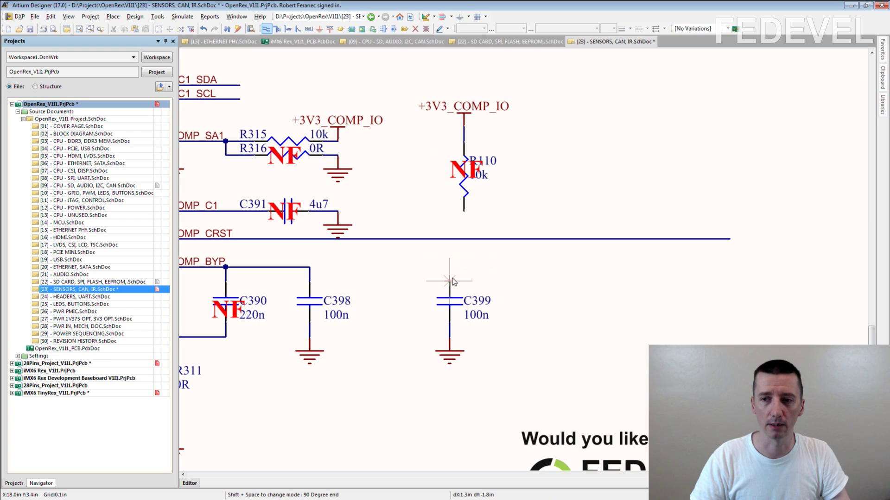
{"action": "left_click", "coordinate": [450, 239]}
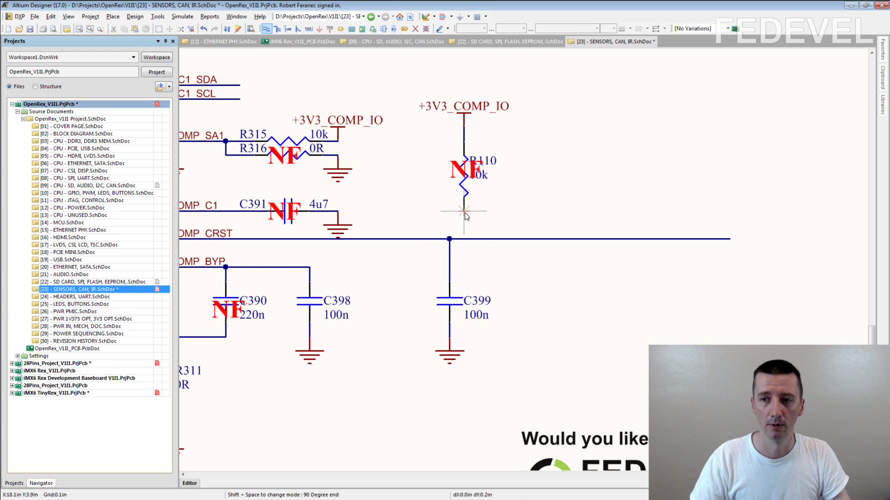
{"action": "left_click", "coordinate": [464, 239]}
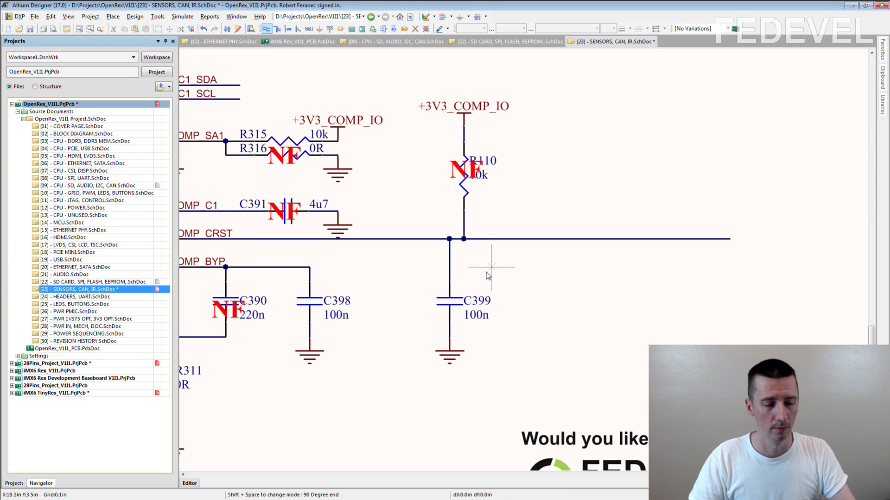
{"action": "right_click", "coordinate": [479, 264]}
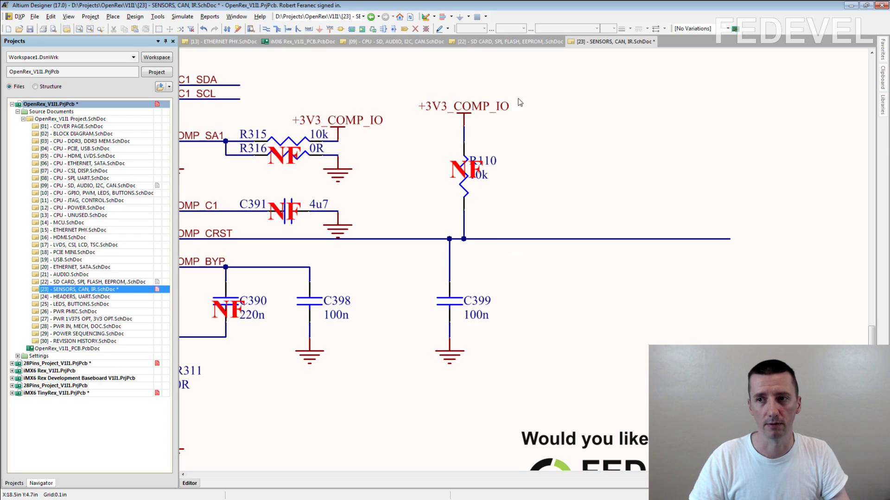
{"action": "left_click_drag", "start_coordinate": [529, 89], "coordinate": [459, 362]}
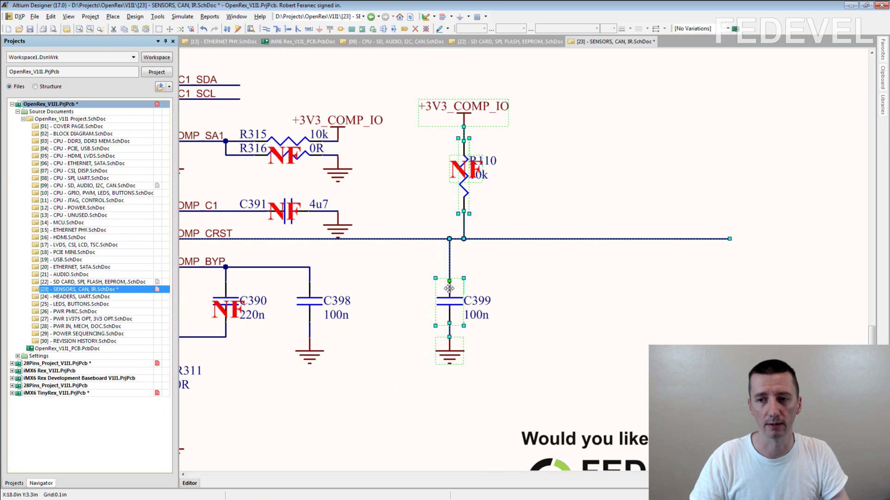
Move the R110–C399 group one grid step left and deselect it
{"action": "left_click_drag", "start_coordinate": [450, 282], "coordinate": [435, 281]}
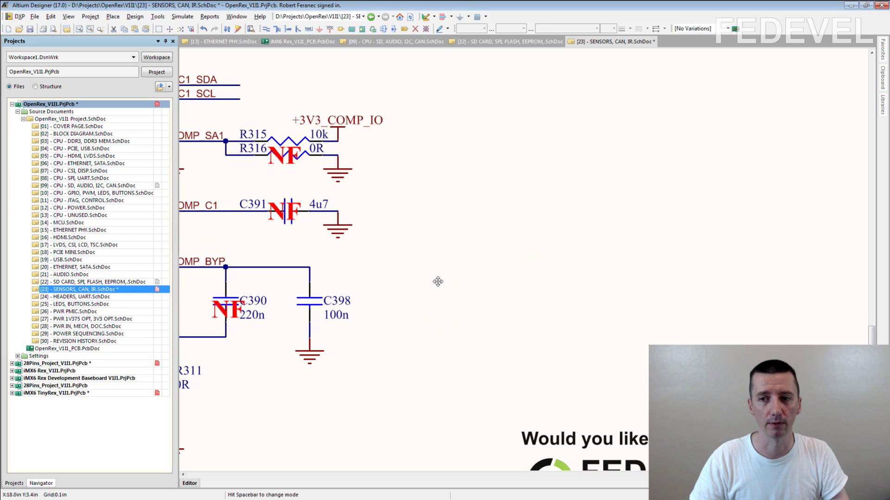
{"action": "left_click", "coordinate": [386, 262]}
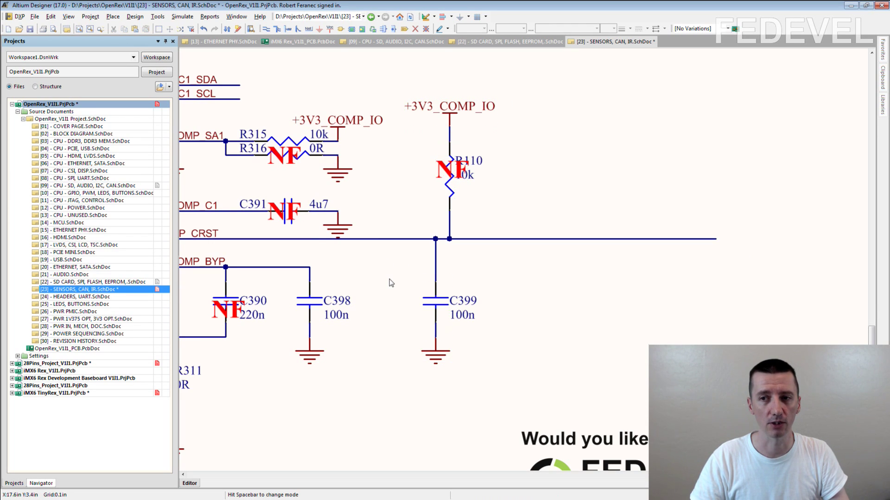